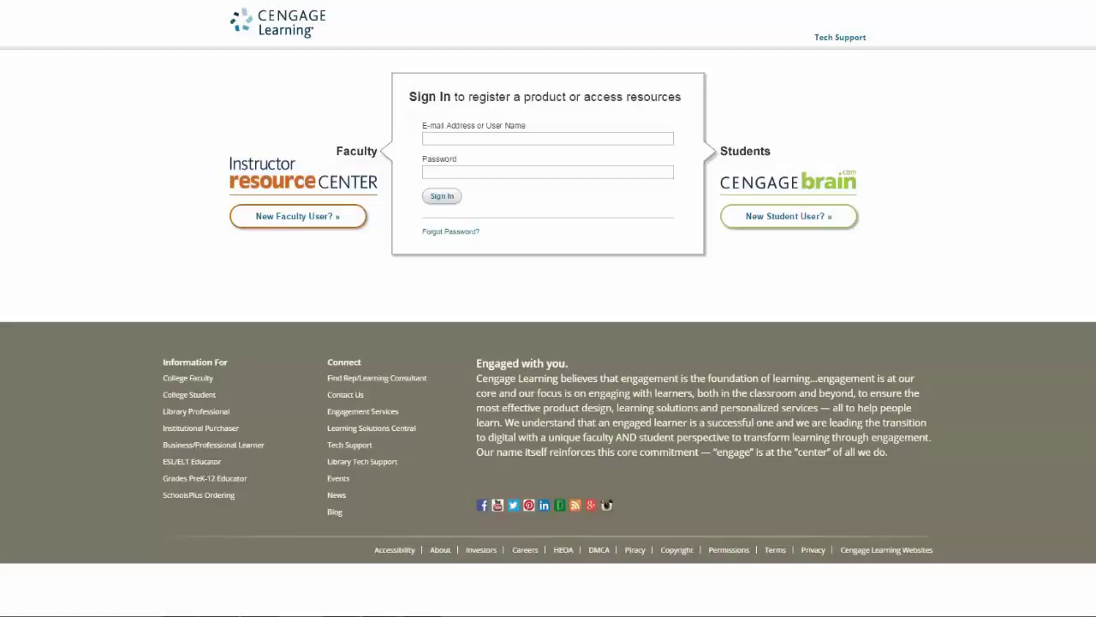
- Sign in to the Cengage Instructor Resource Center with the saved account
left_click(483, 135)
type("ch")
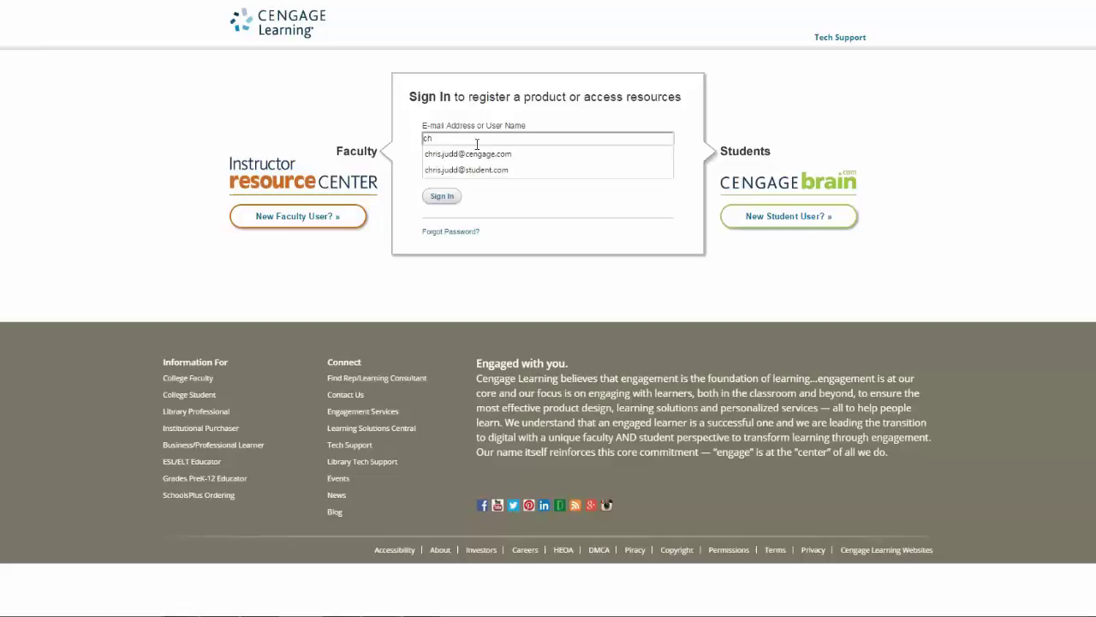
left_click(477, 154)
left_click(461, 193)
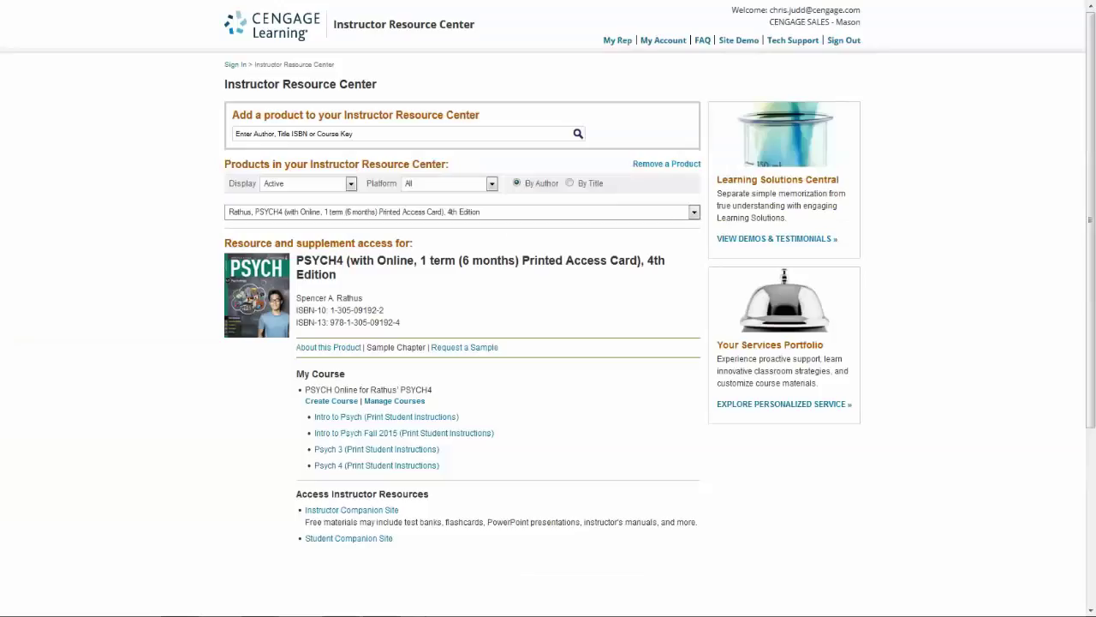
- Search 'rathus' and add PSYCH4, 4th Edition with PSYCH Online to the resource center
left_click(359, 138)
type("rathus")
key("Return")
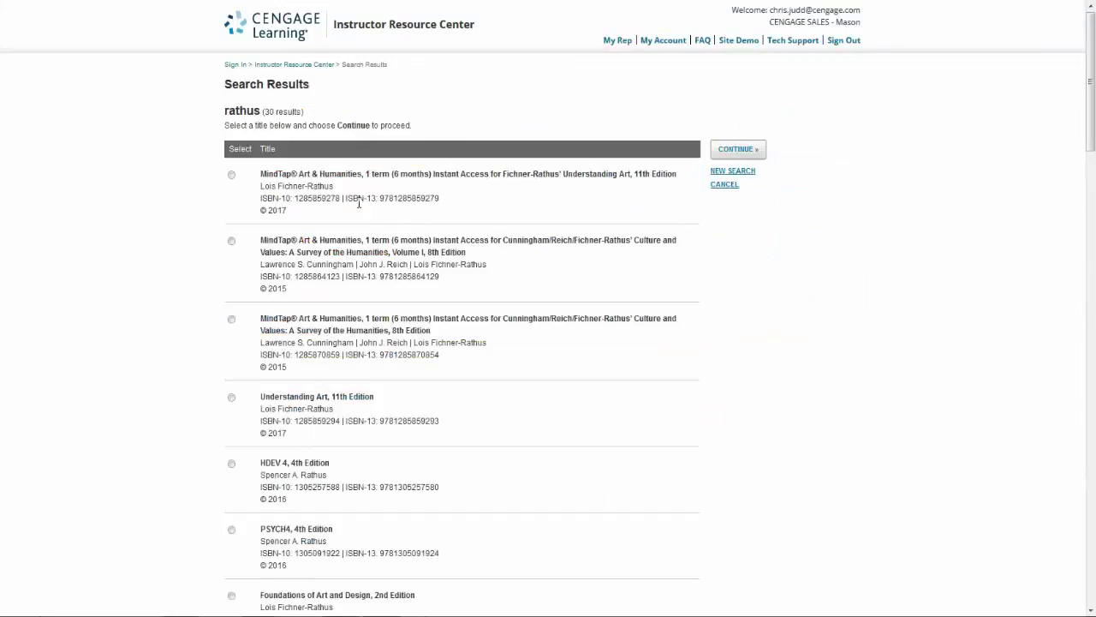
left_click(231, 531)
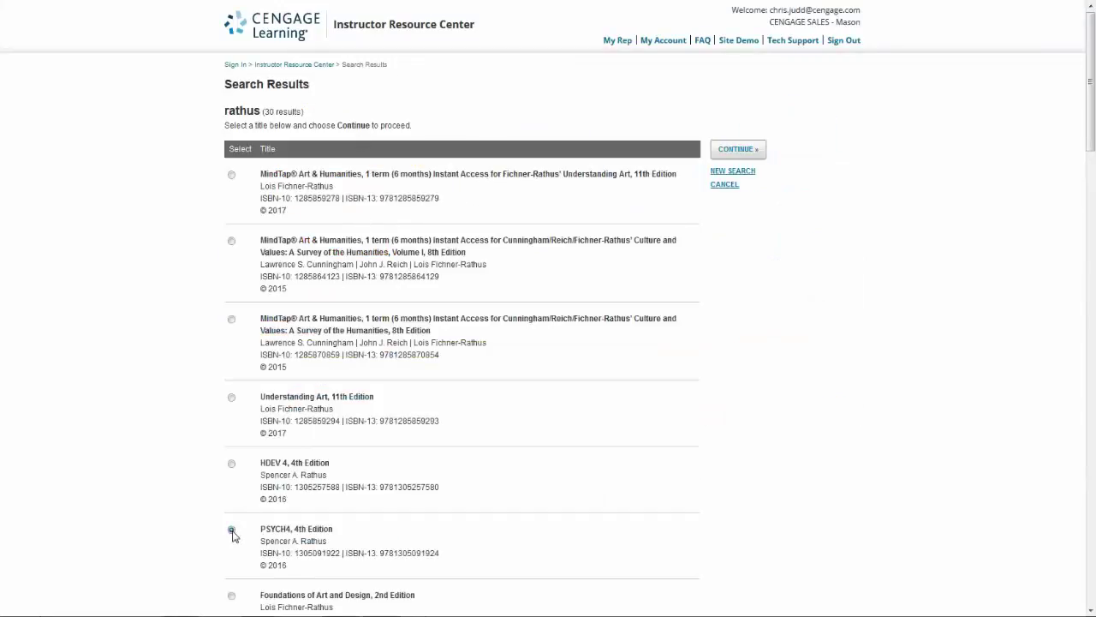
left_click(733, 153)
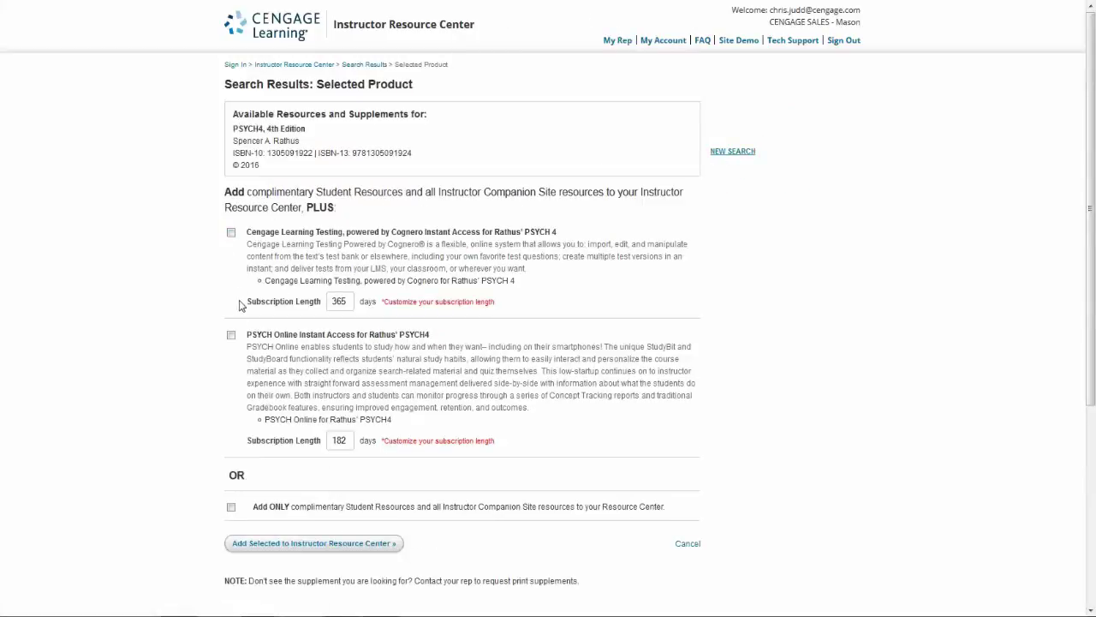
left_click(231, 334)
left_click(257, 543)
- Choose the Rathus PSYCH4 product and start creating a brand-new course
left_click(694, 212)
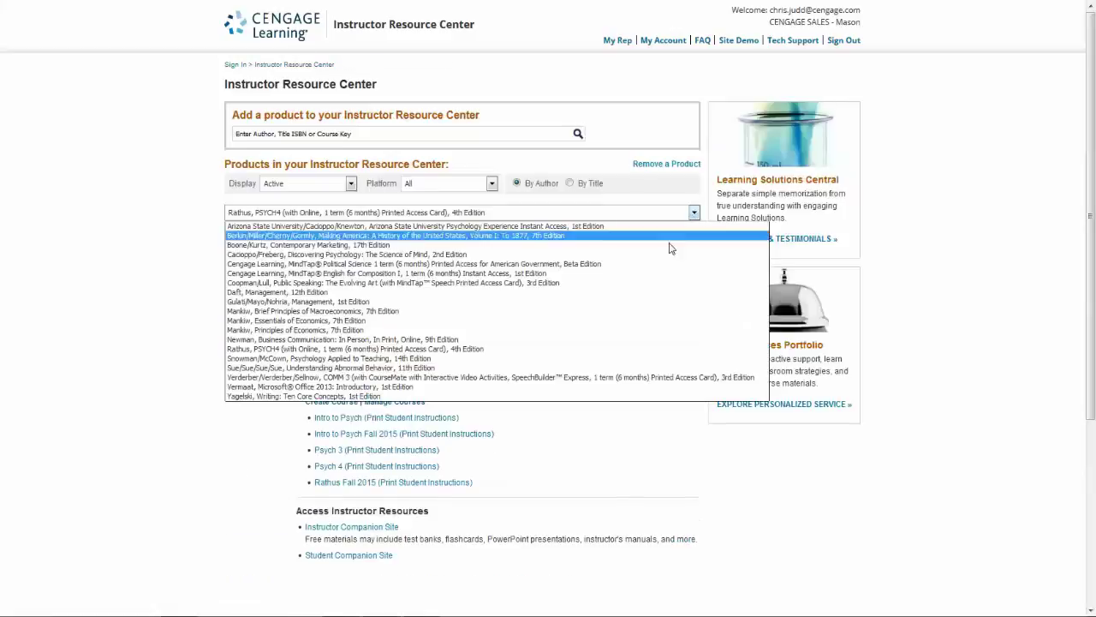
left_click(531, 349)
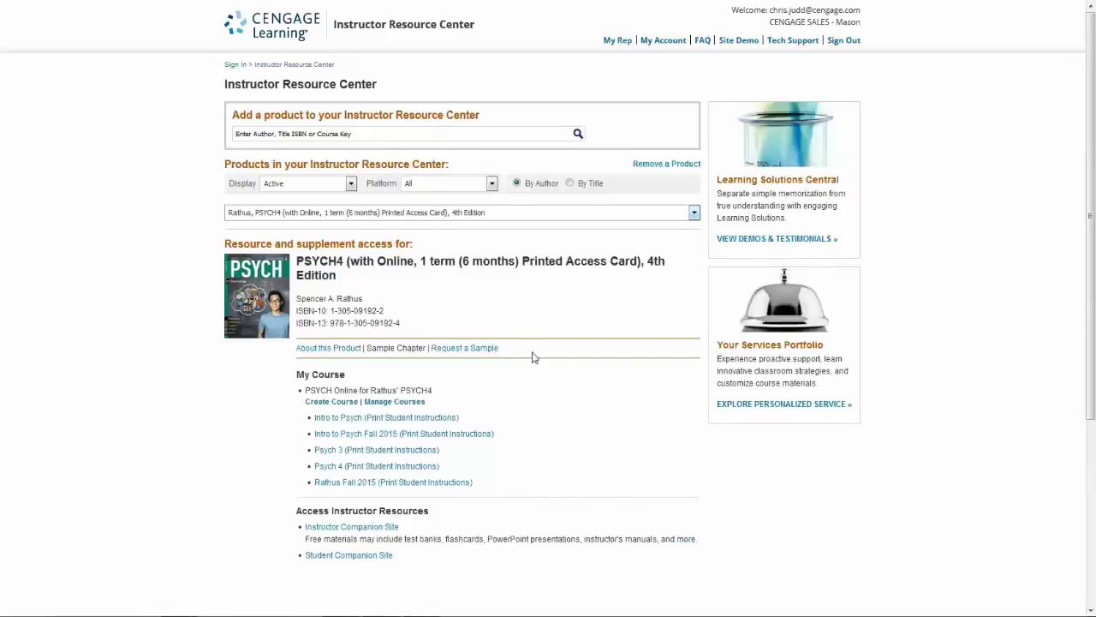
left_click(342, 412)
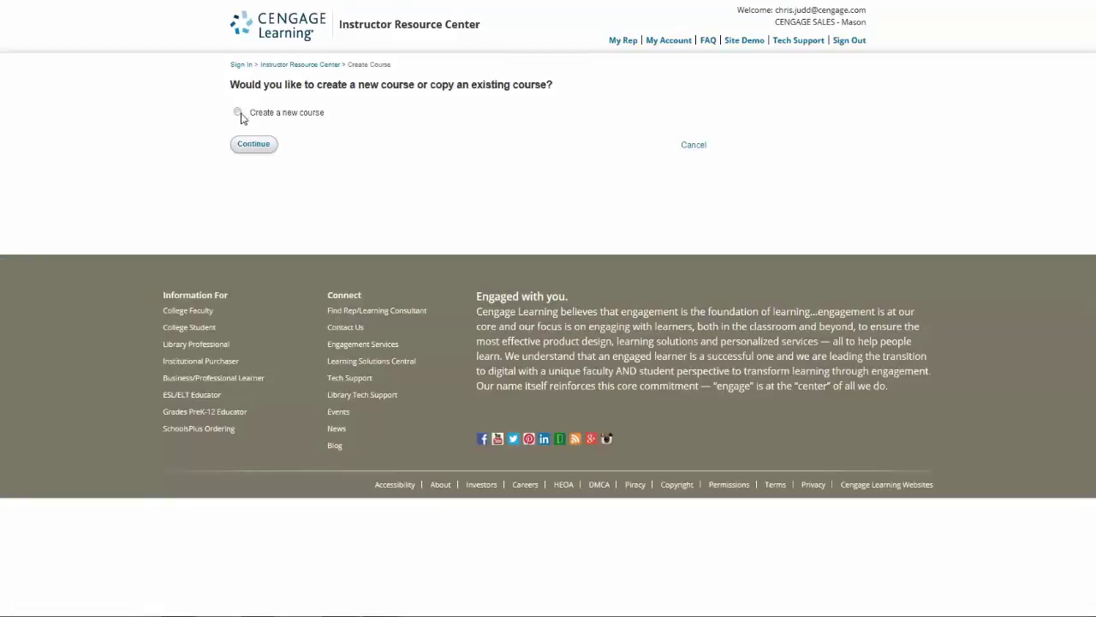
left_click(252, 144)
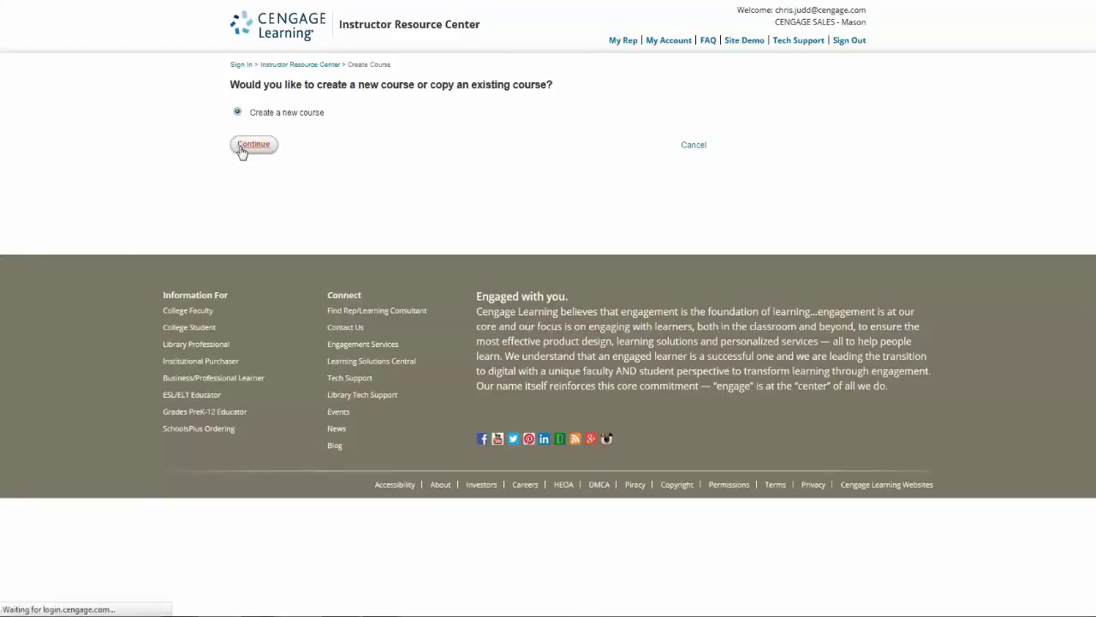
- Create course 'Rathus Fall 2015' running 9/11/2015 to 11/30/2015, skipping the registration printout
left_click(267, 261)
type("Rathus Fall 2015")
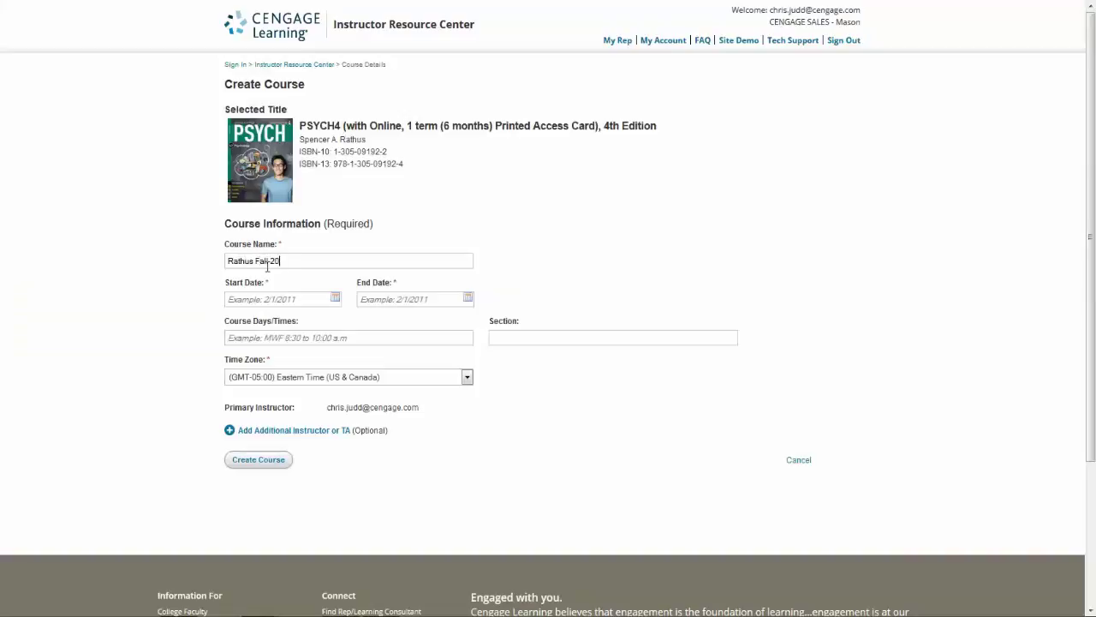
left_click(335, 297)
left_click(446, 377)
left_click(468, 297)
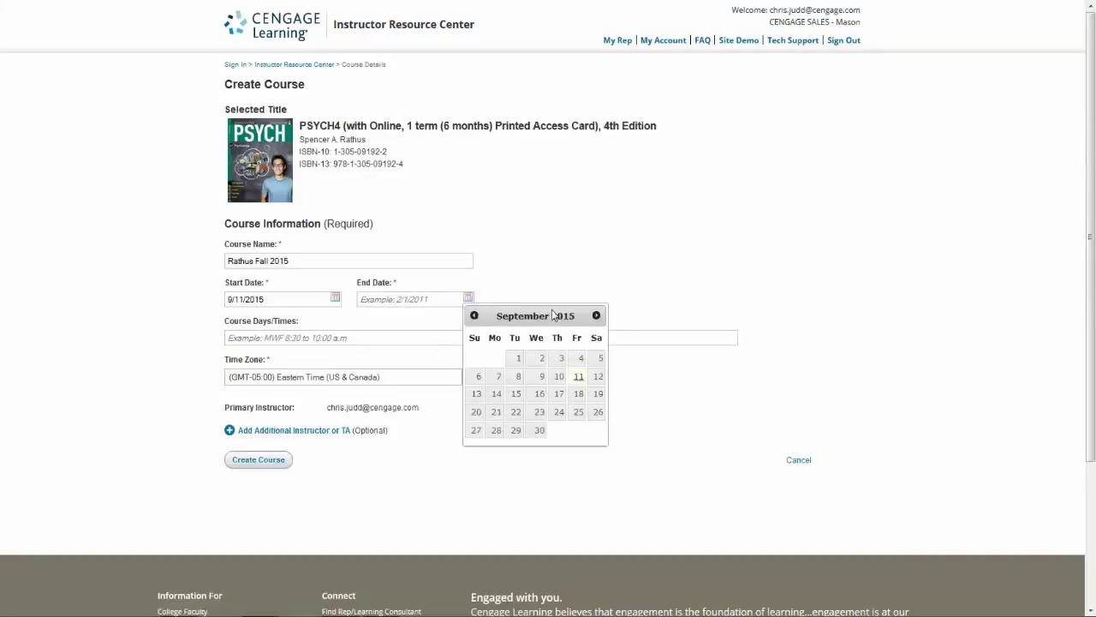
left_click(596, 315)
left_click(596, 315)
left_click(496, 430)
left_click(276, 459)
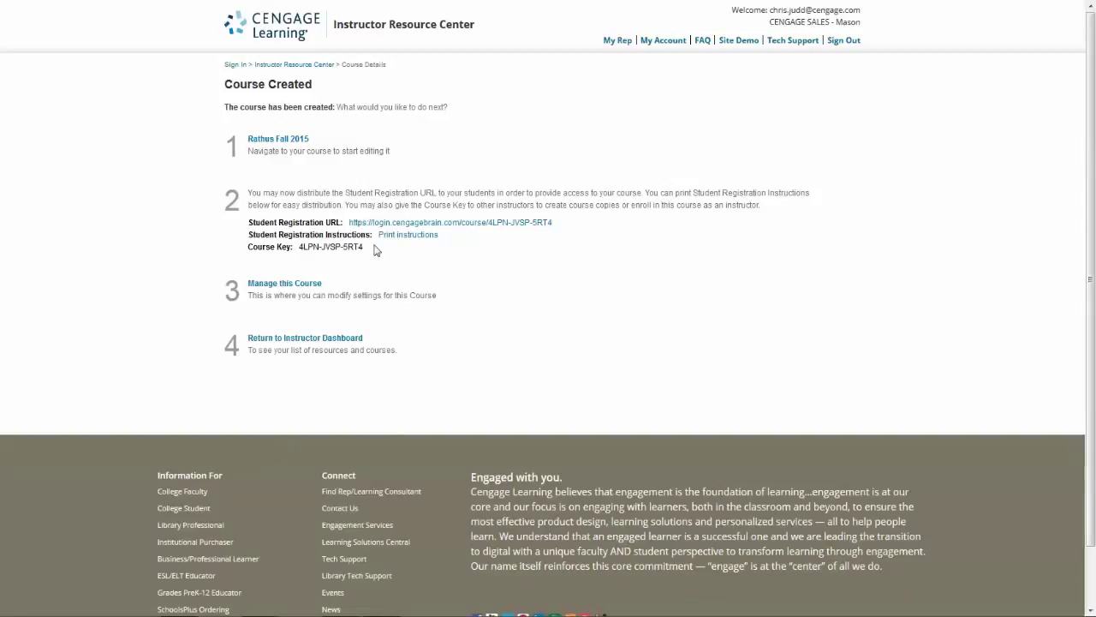
left_click(391, 245)
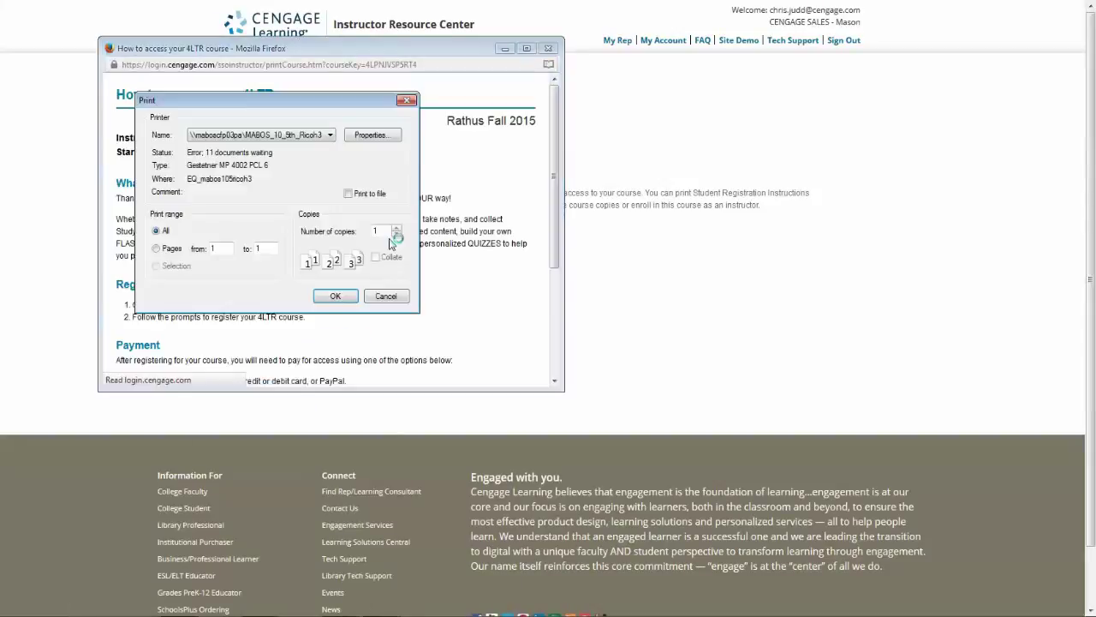
left_click(382, 295)
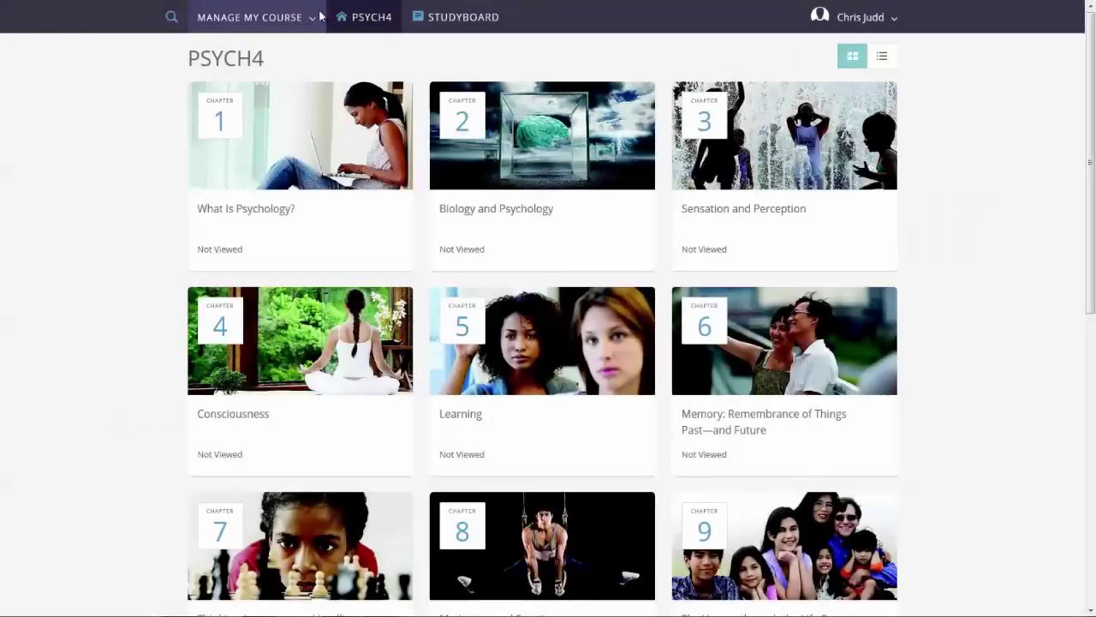
- Go to the Assignments calendar via Manage My Course and add an assignment on Thursday, September 24
left_click(310, 20)
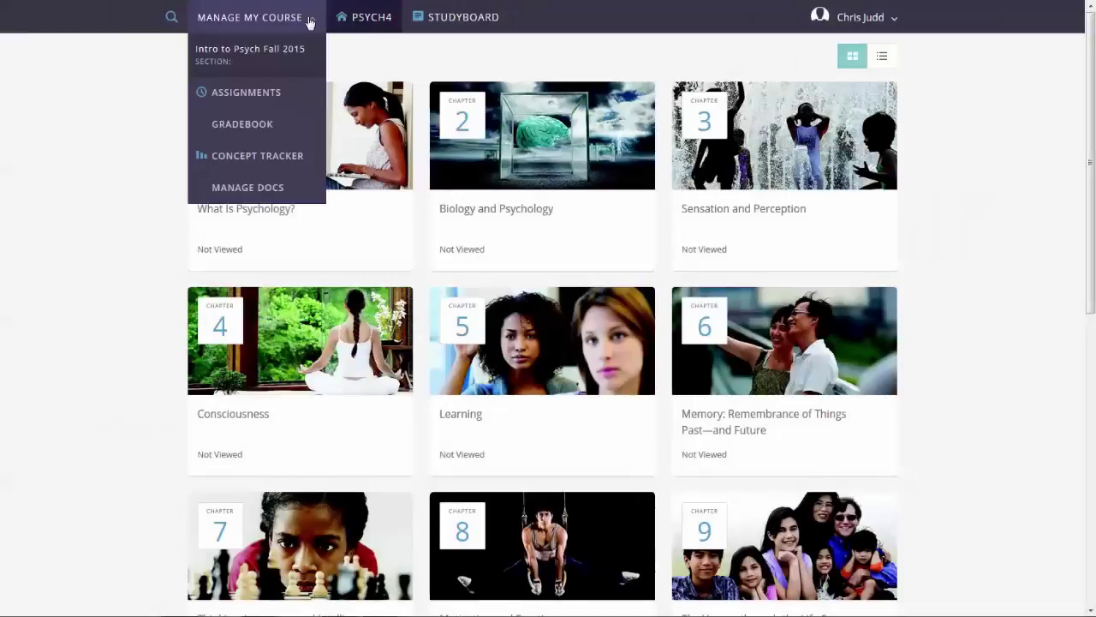
left_click(279, 90)
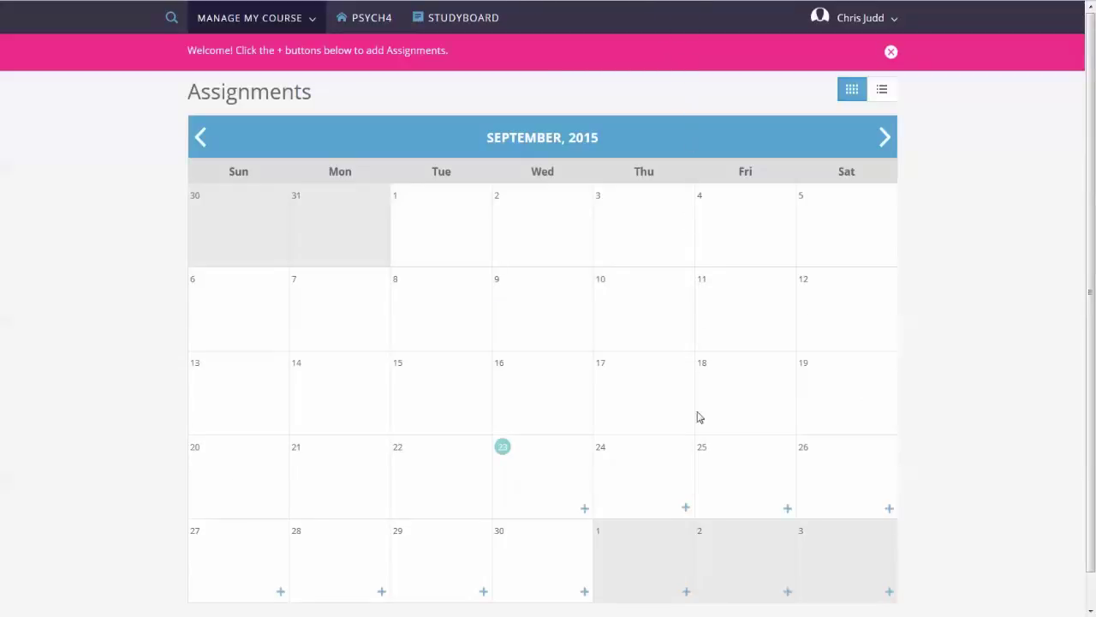
left_click(686, 508)
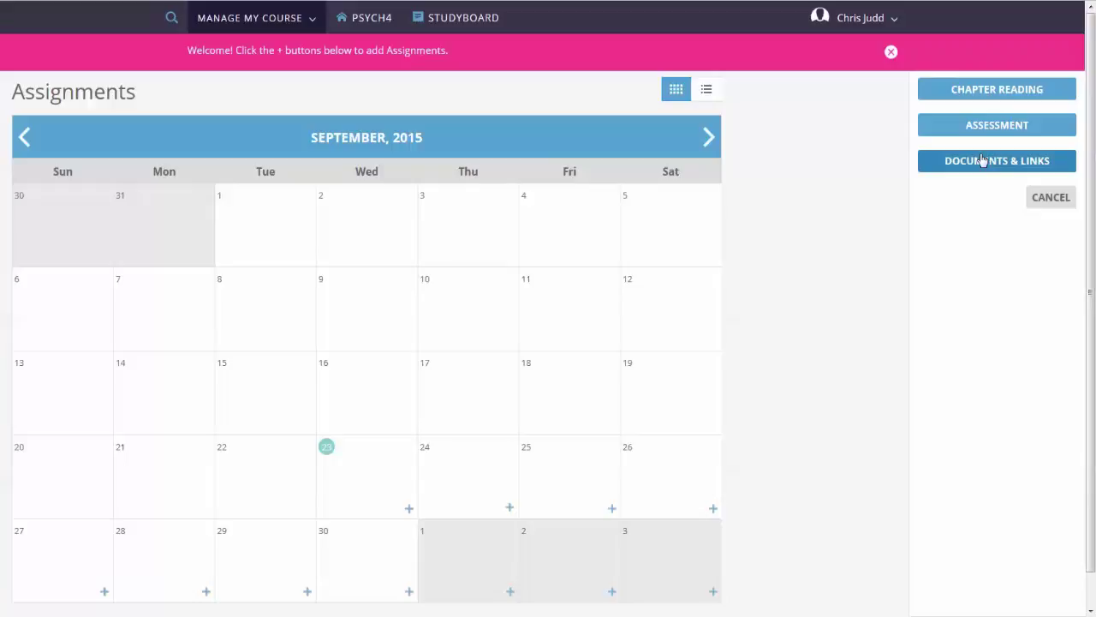
- Save a Chapter 1 Chapter Reading revealed September 23, then add another September 24 assignment
left_click(926, 94)
left_click(889, 55)
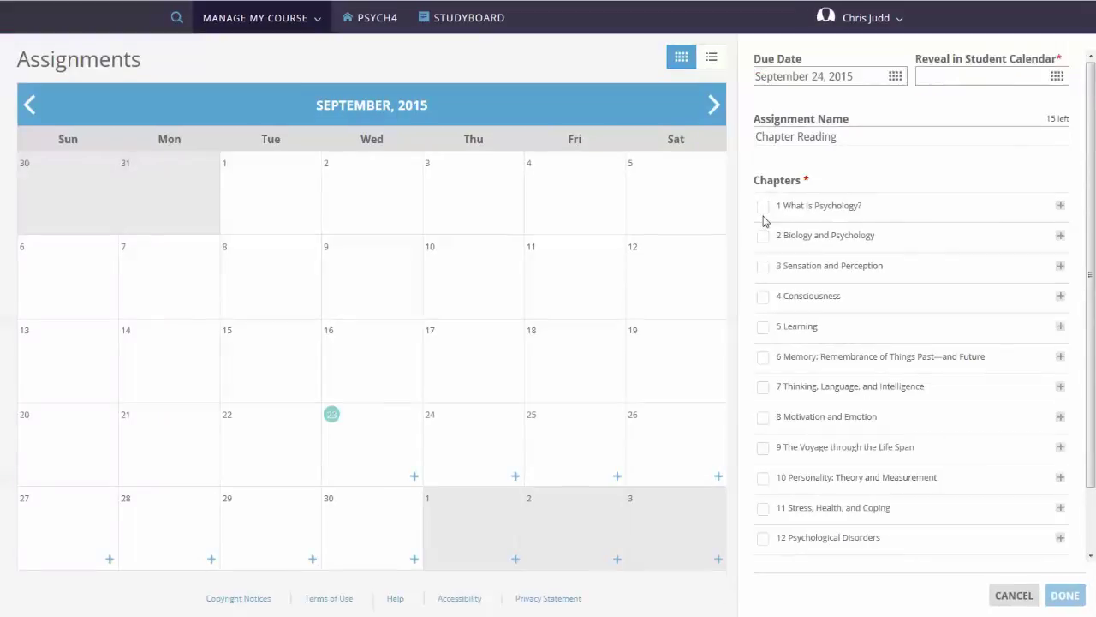
left_click(762, 209)
left_click(1060, 206)
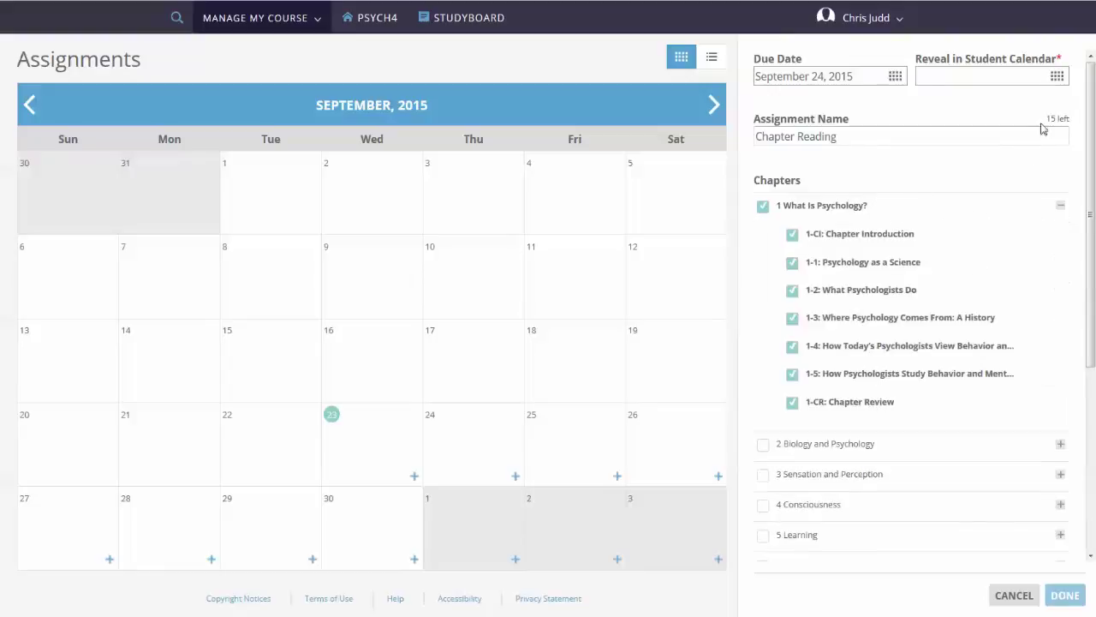
left_click(1059, 78)
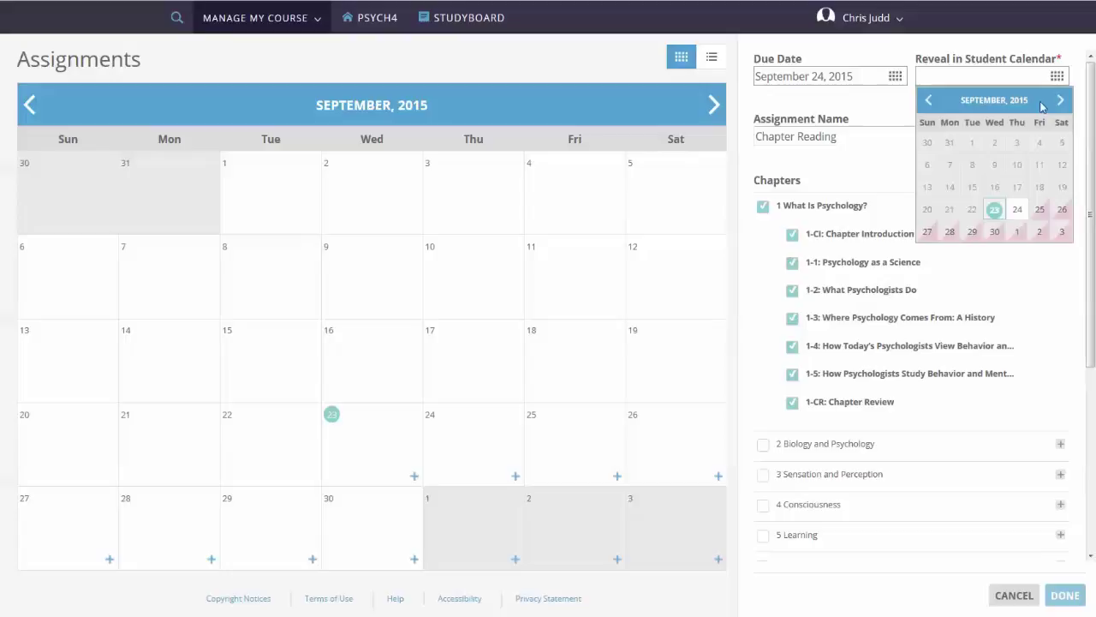
left_click(999, 216)
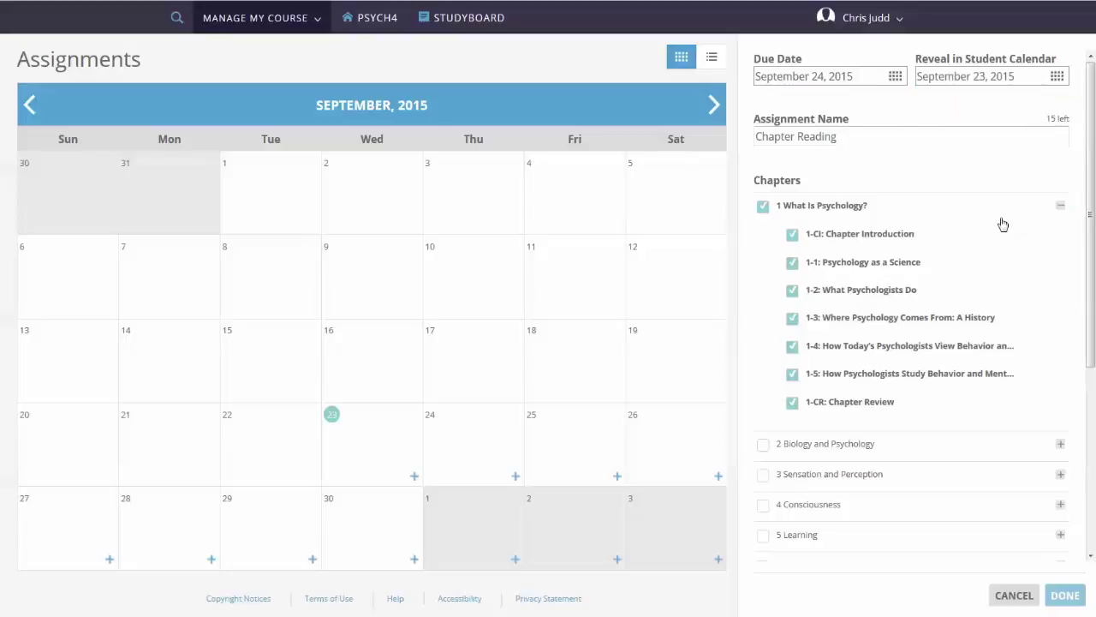
left_click(1066, 594)
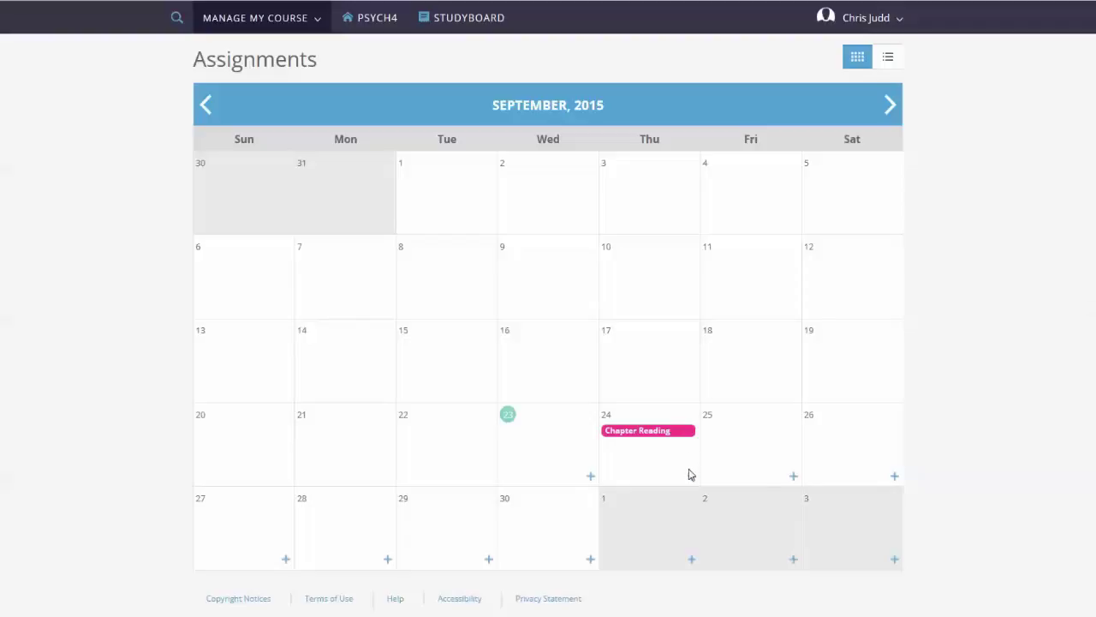
left_click(692, 475)
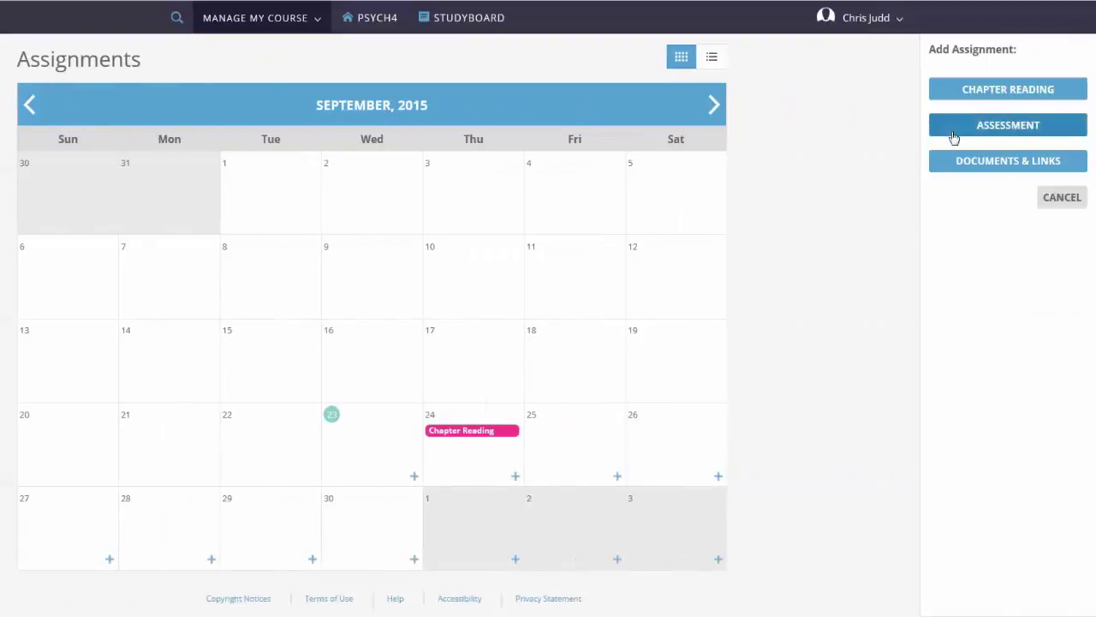
- Build a Quiz assessment manually from two Chapter 1 What Is Psychology? questions
left_click(953, 133)
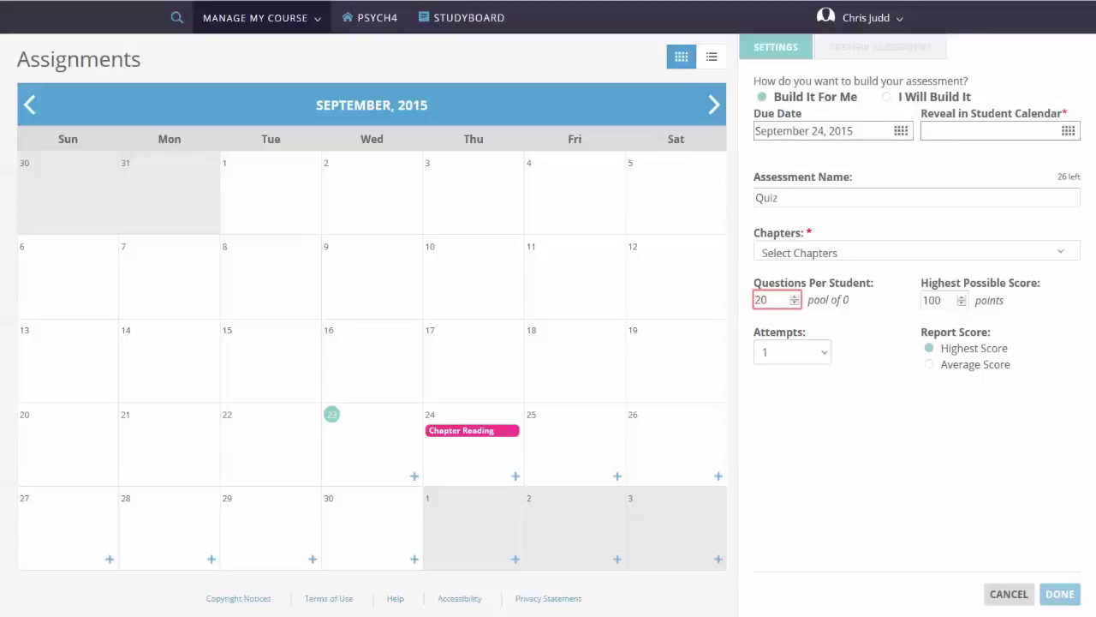
left_click(888, 98)
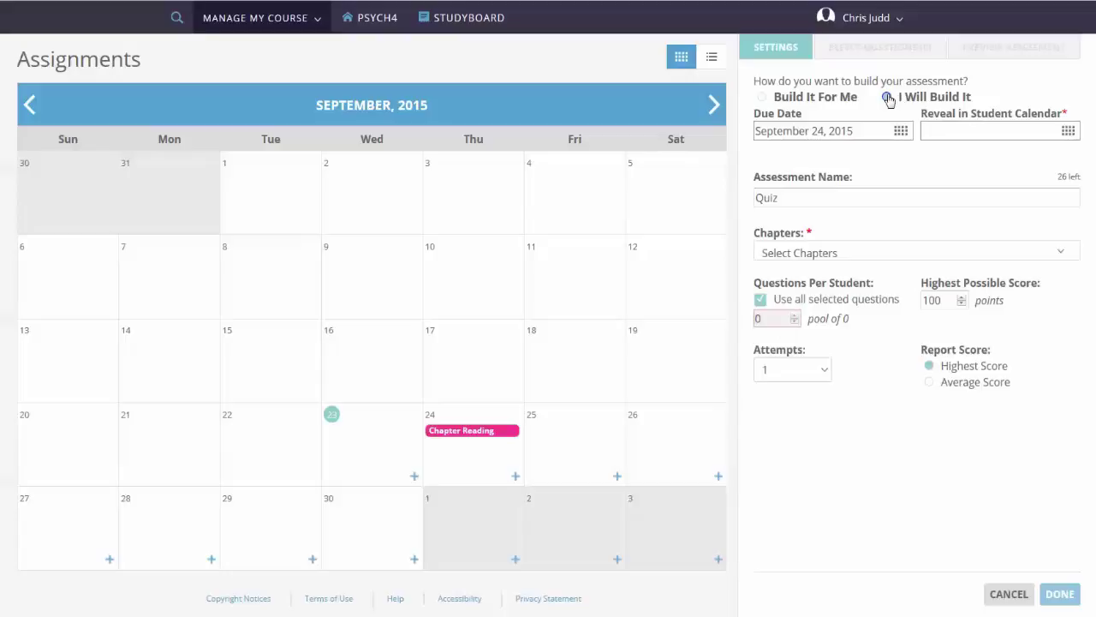
left_click(823, 254)
left_click(768, 276)
left_click(860, 44)
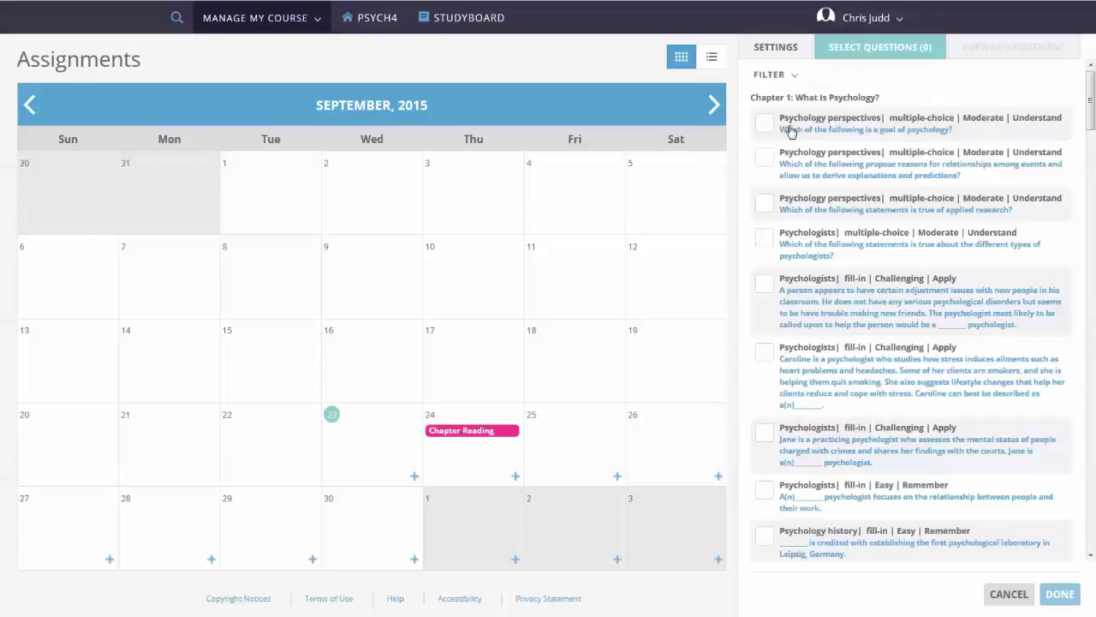
left_click(775, 77)
left_click(764, 296)
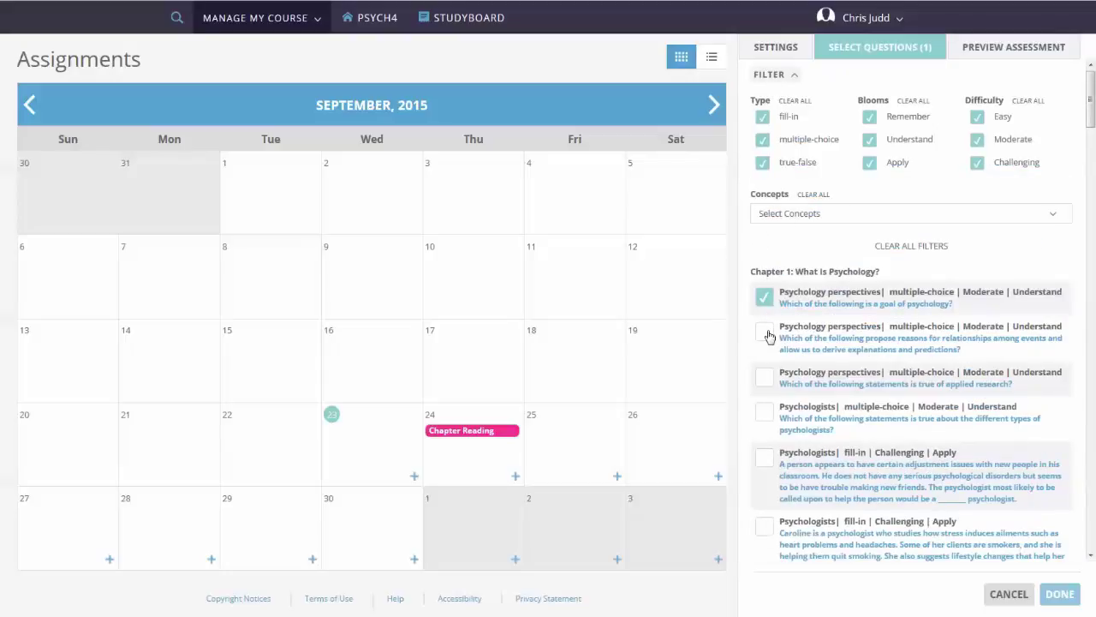
left_click(764, 331)
left_click(774, 46)
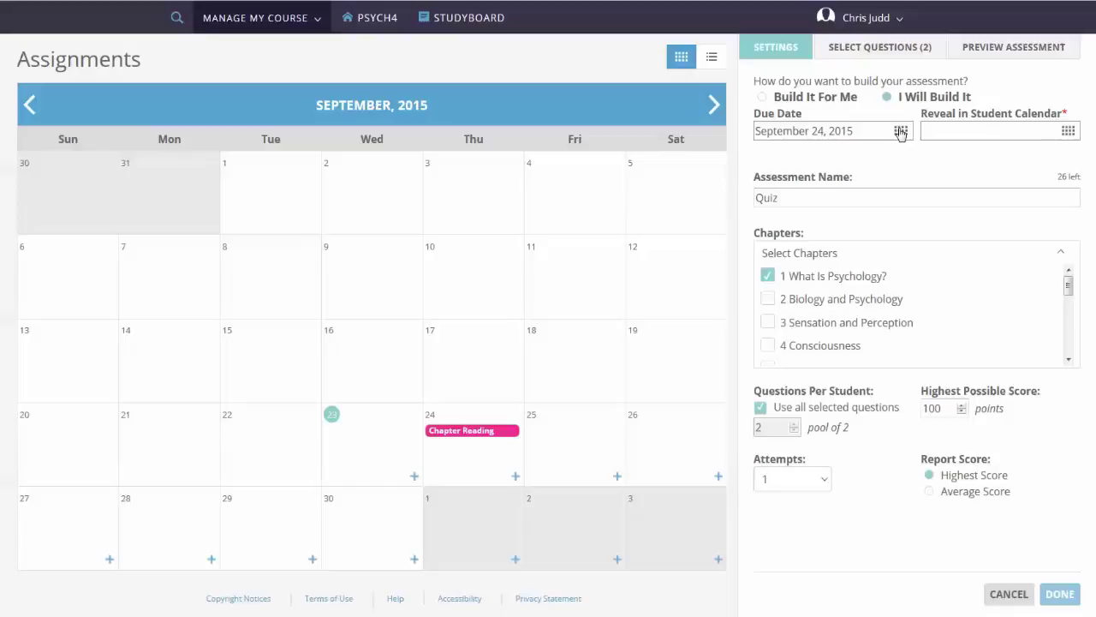
- Set the quiz reveal date to September 23 and save it to the calendar
left_click(1068, 132)
left_click(1000, 264)
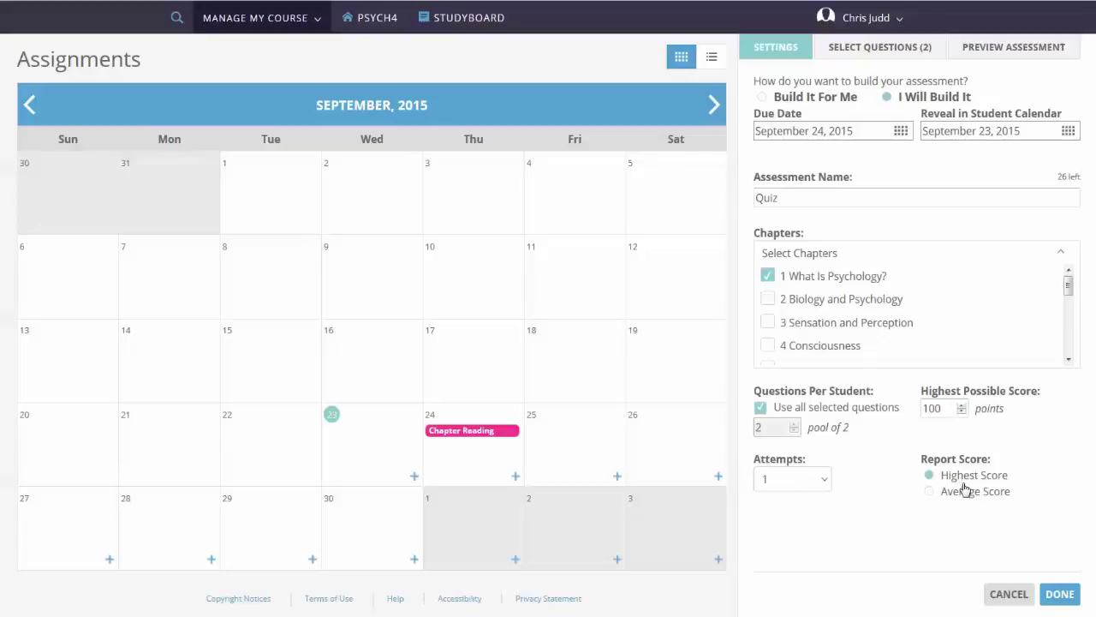
left_click(1062, 591)
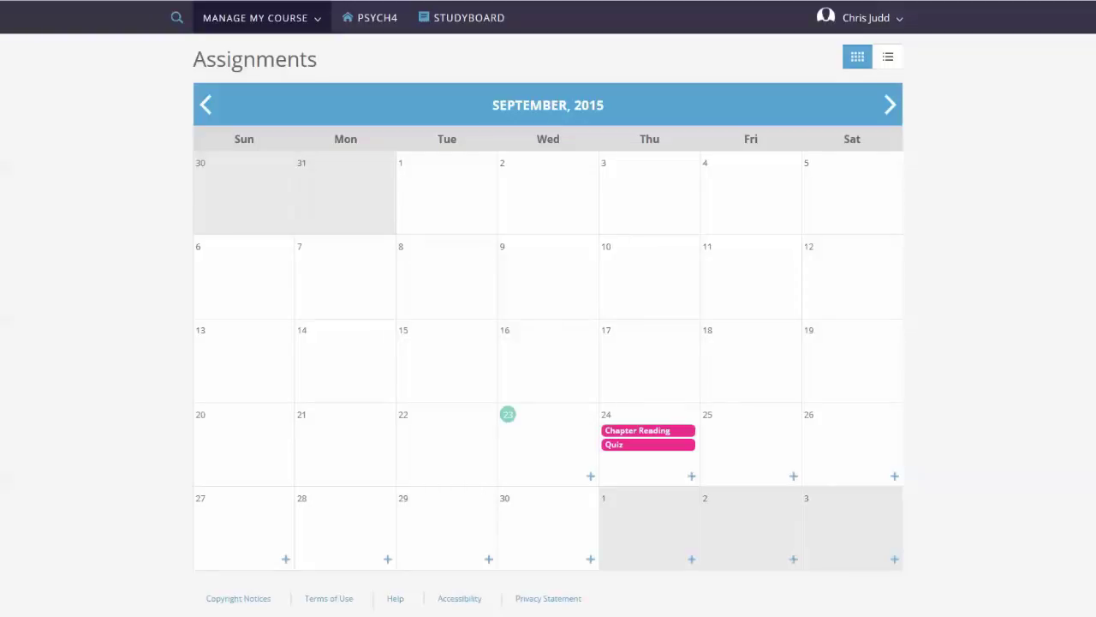
- Attach the Ch 1 Instructor's Resource Manual to a new Documents & Links assignment
left_click(388, 559)
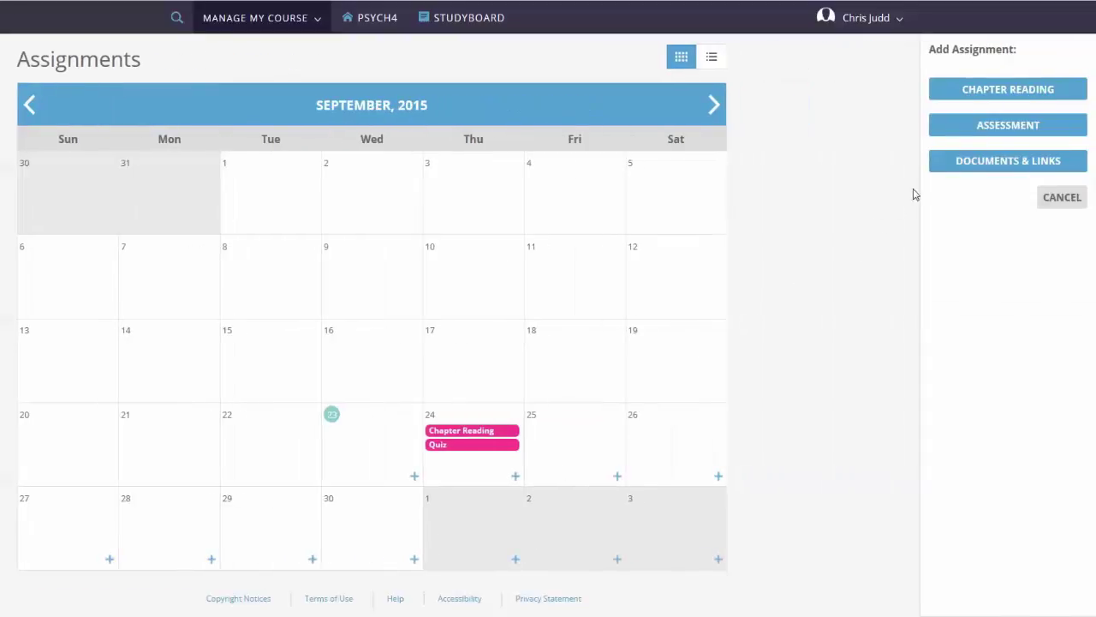
left_click(951, 166)
left_click(816, 287)
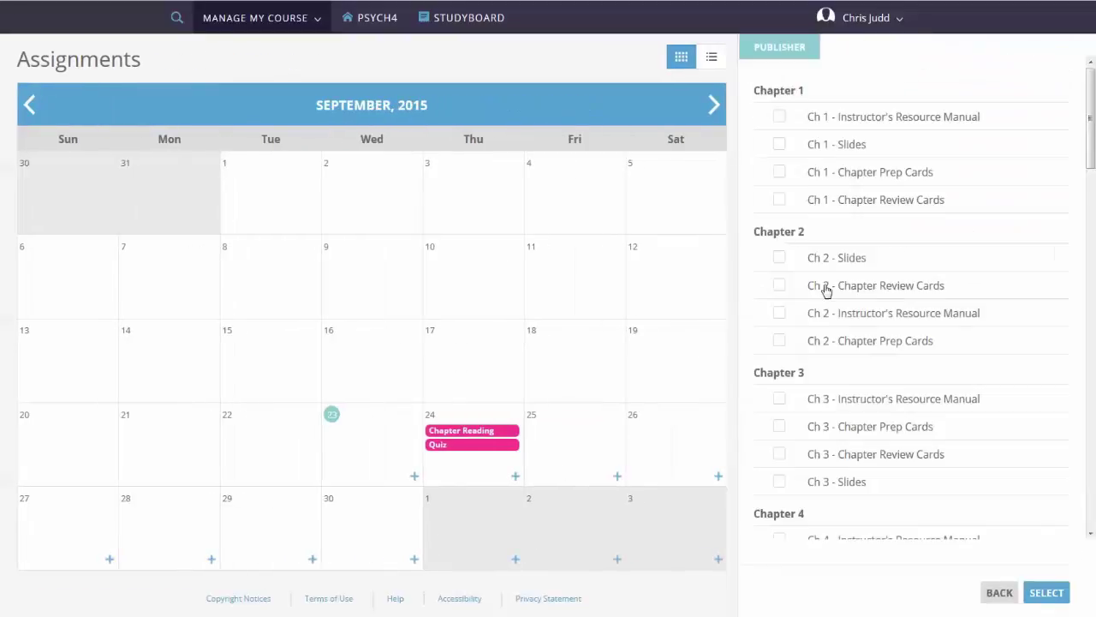
left_click(780, 116)
left_click(1047, 591)
left_click(1057, 76)
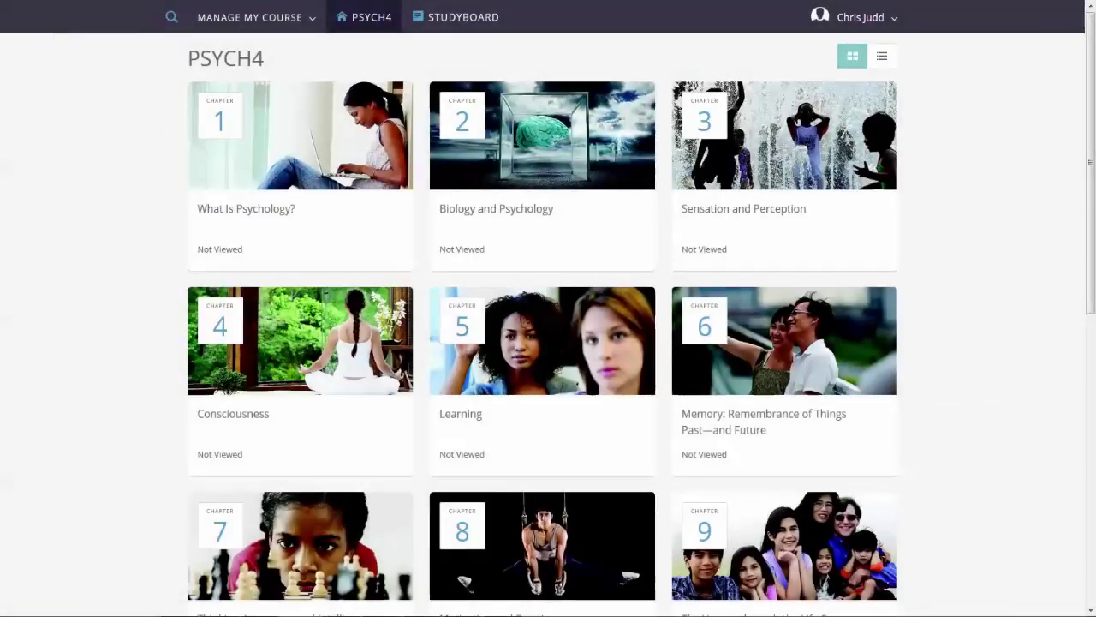
- In the Gradebook, change the second student's Pre-quiz score to 7, then restore it to 8
left_click(313, 20)
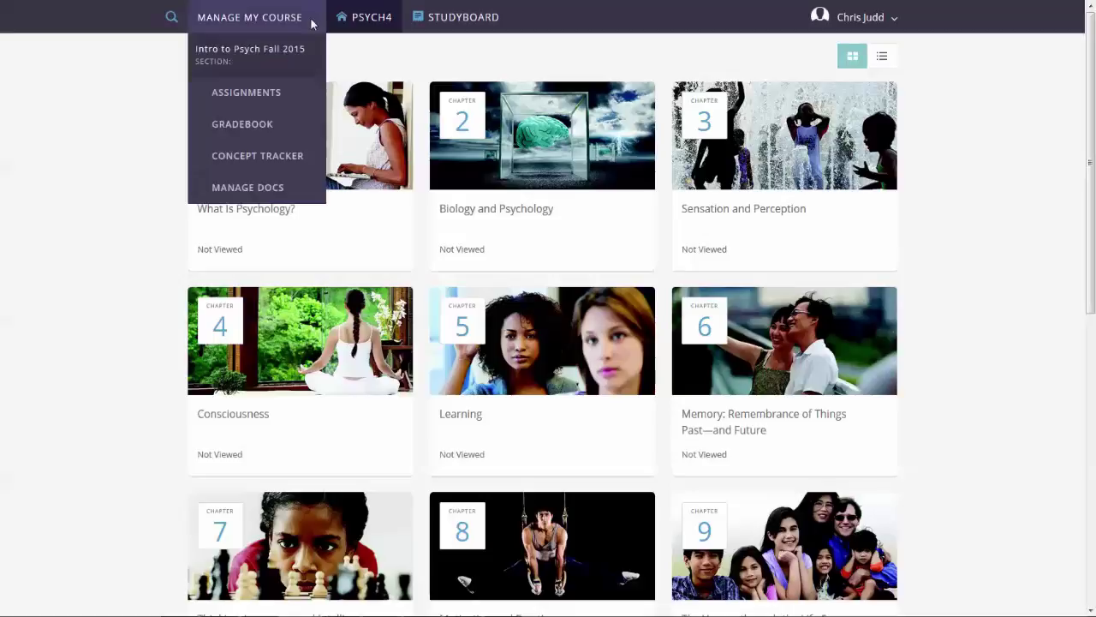
left_click(274, 123)
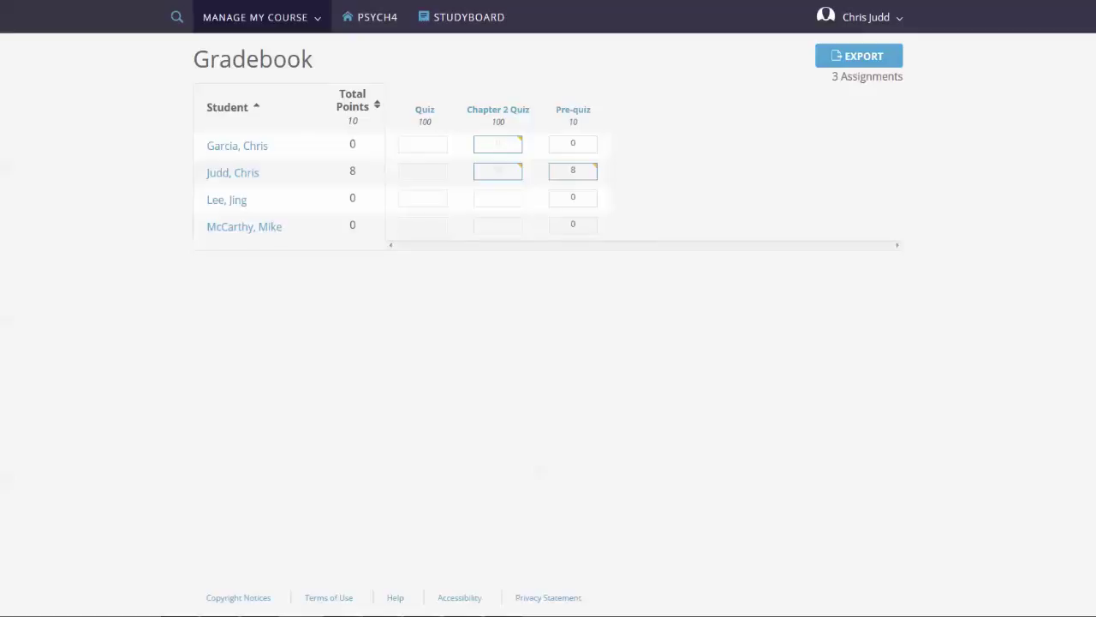
type("7")
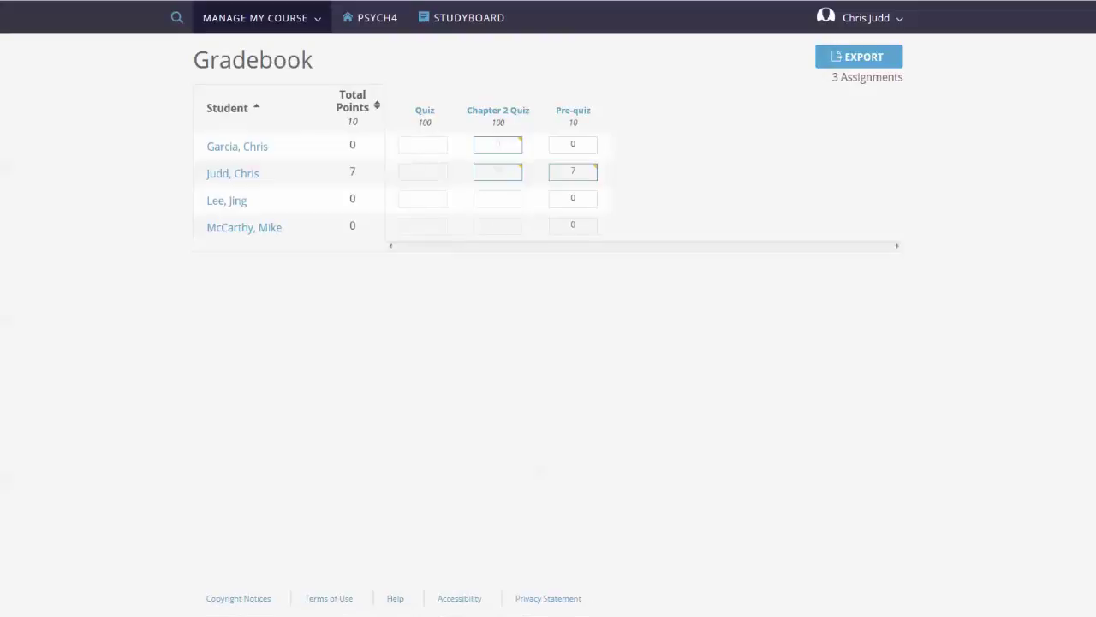
left_click(574, 173)
type("8")
key("Return")
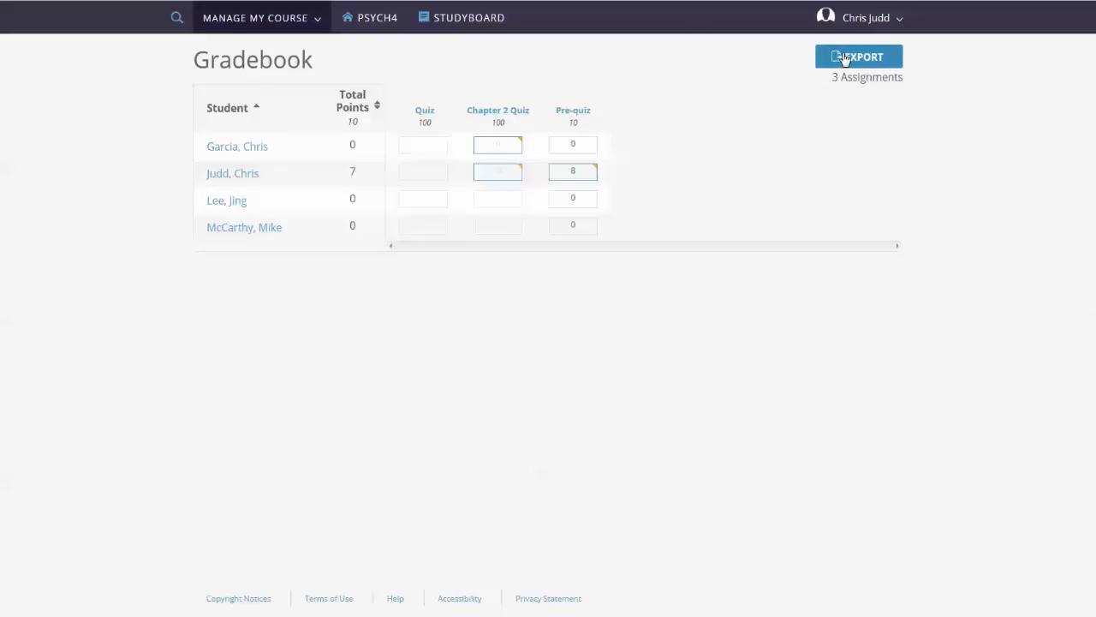
- Open one student's detailed grade page, then the Manage My Course menu
left_click(245, 174)
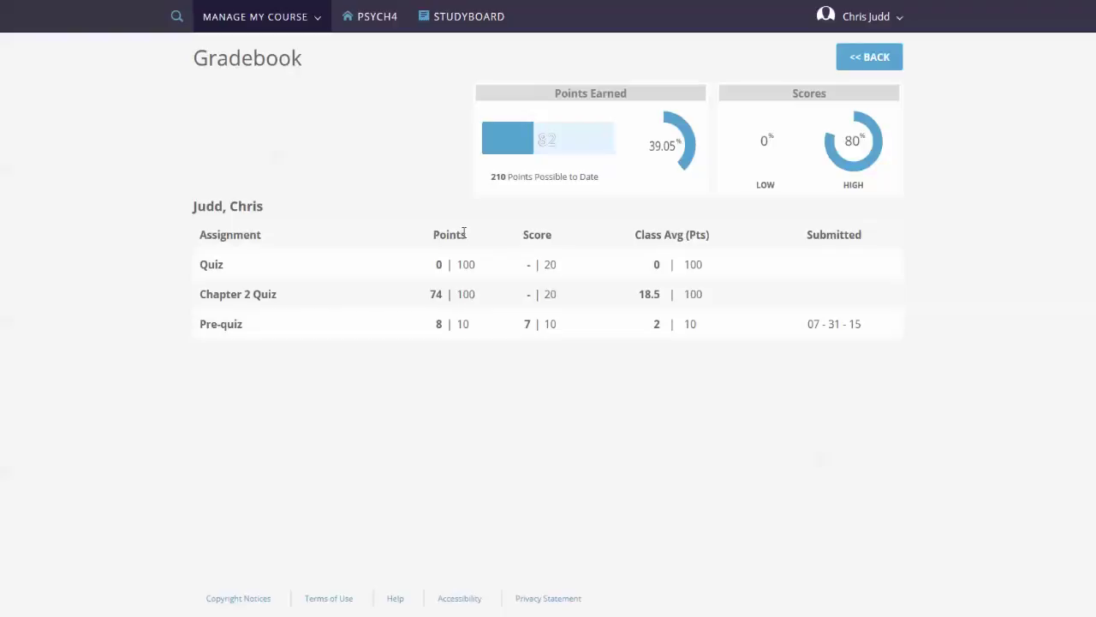
left_click(310, 18)
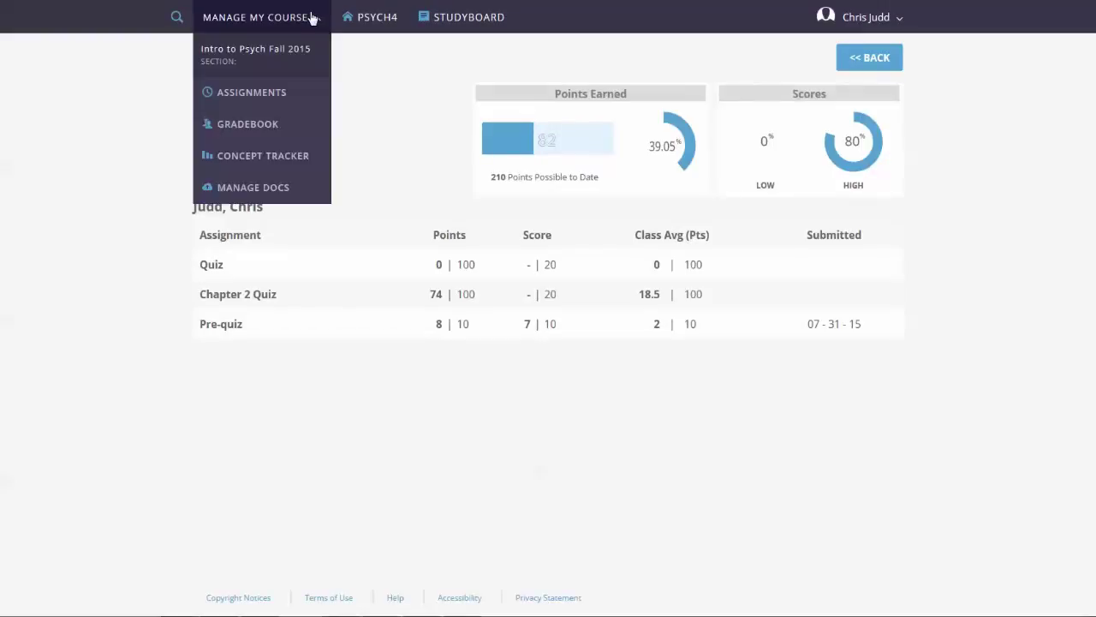
- Open the Concept Tracker to review Chapter 1: What Is Psychology? topic results
left_click(279, 155)
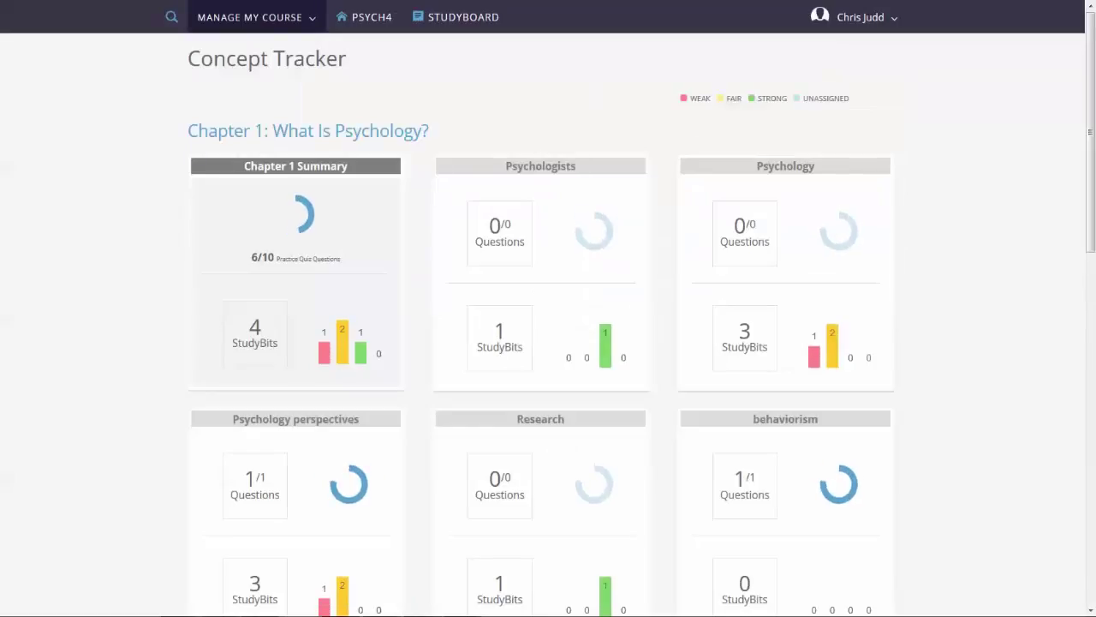